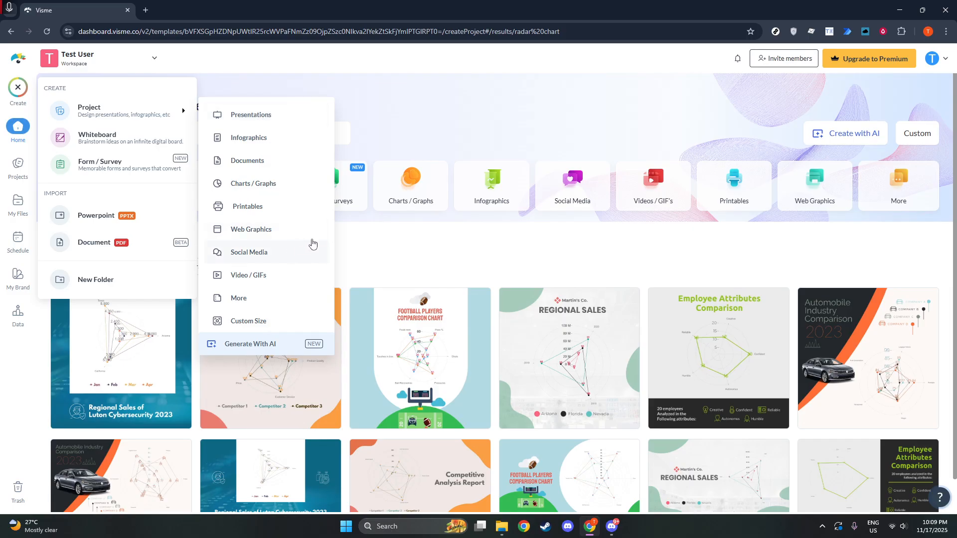
# Step: Open the Blank Template Reports project from My Projects for editing
pyautogui.click(357, 235)
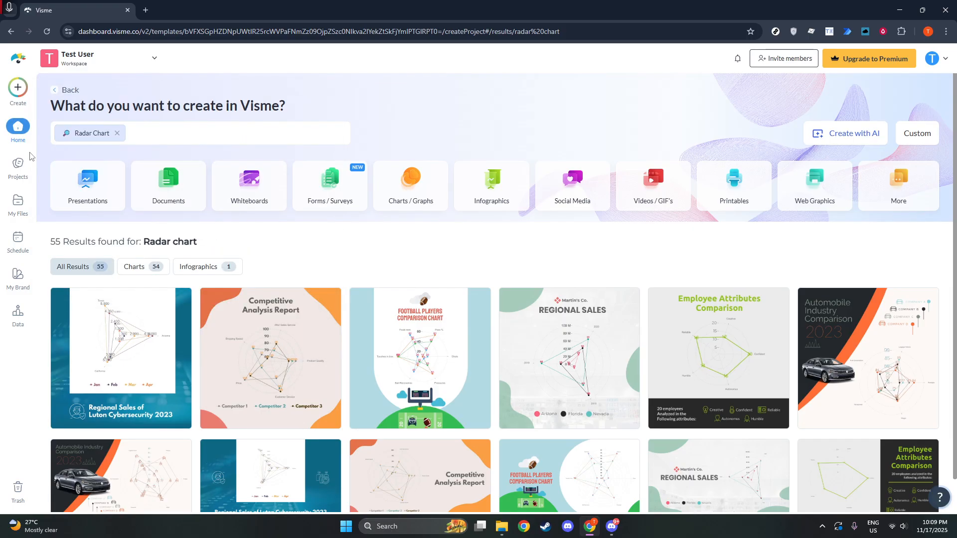
pyautogui.click(15, 164)
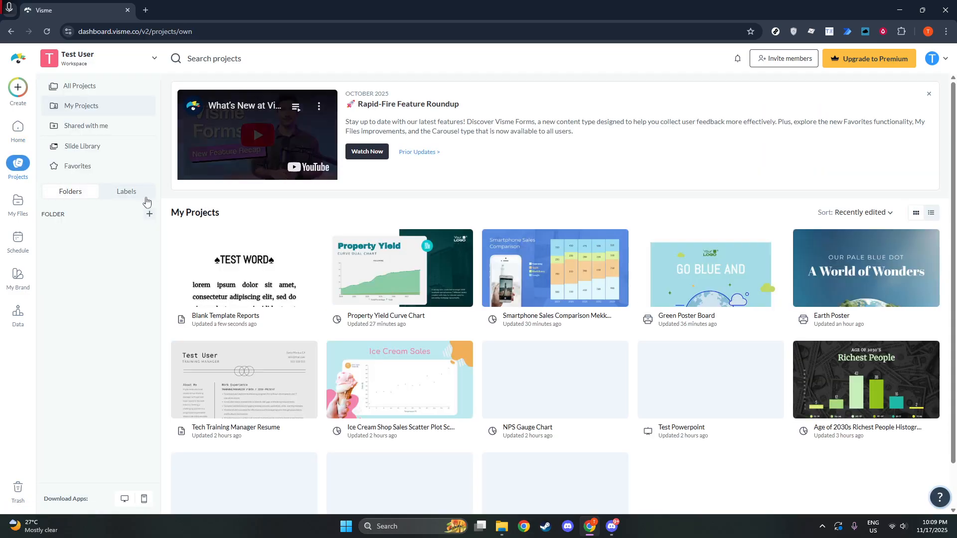
pyautogui.moveTo(225, 294)
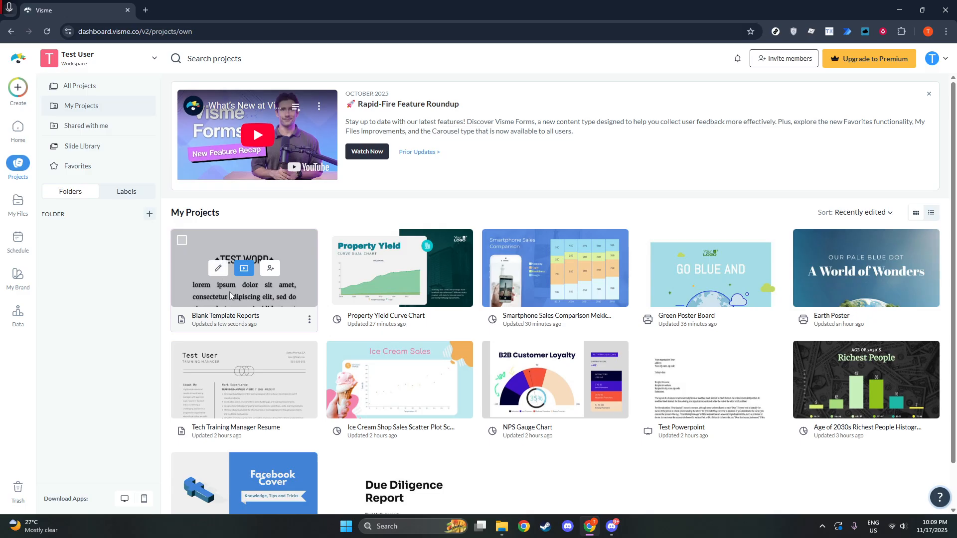
pyautogui.click(218, 269)
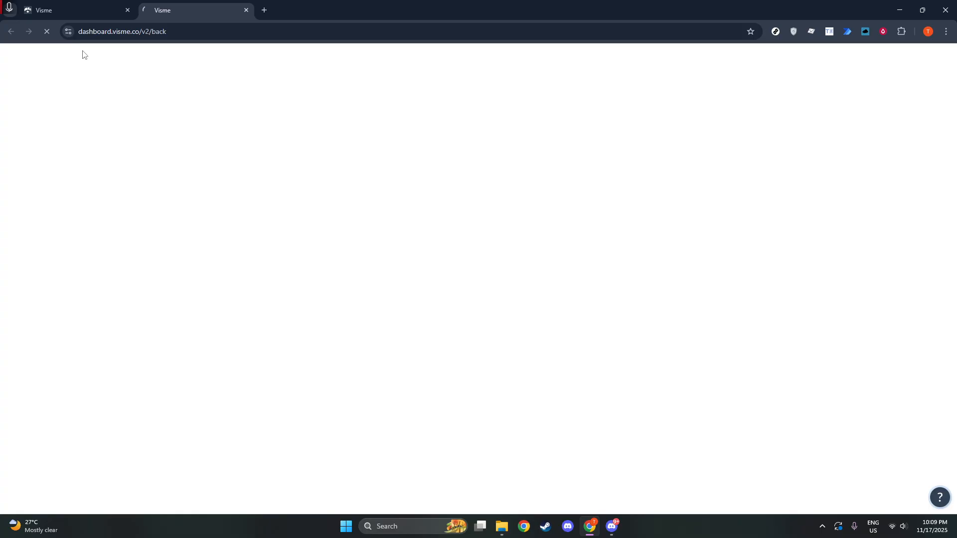
# Step: View the project types available for creation on the dashboard and return to the Blank Template Reports editor
pyautogui.click(76, 14)
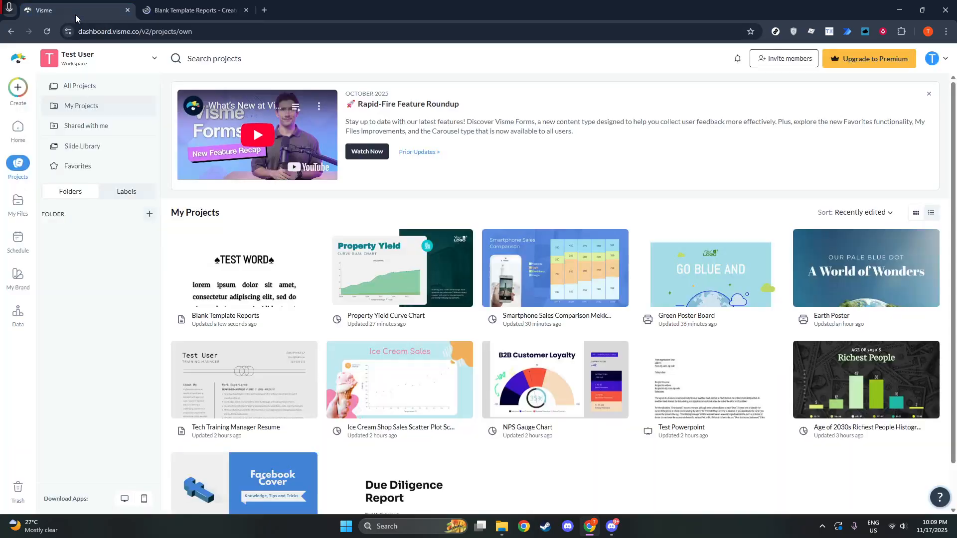
pyautogui.click(20, 88)
pyautogui.moveTo(67, 118)
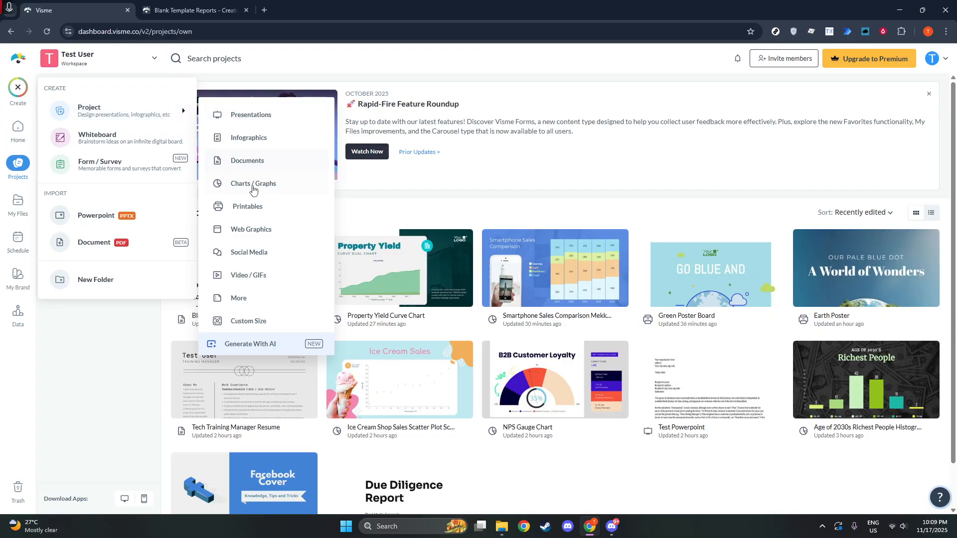
pyautogui.click(181, 15)
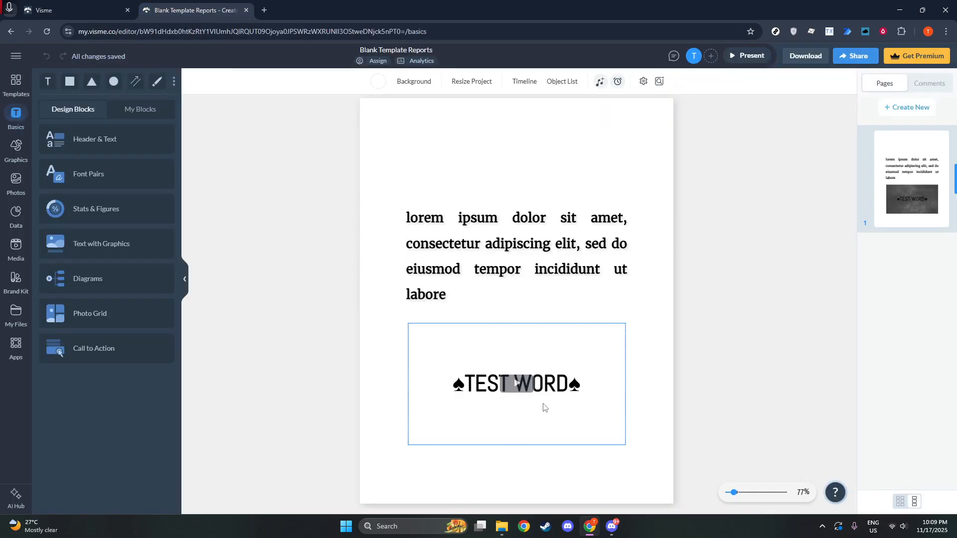
# Step: Delete the video block from the page and move the TEST WORD heading above the paragraph, to about X 161, Y 104
pyautogui.moveTo(533, 400); pyautogui.dragTo(530, 172)
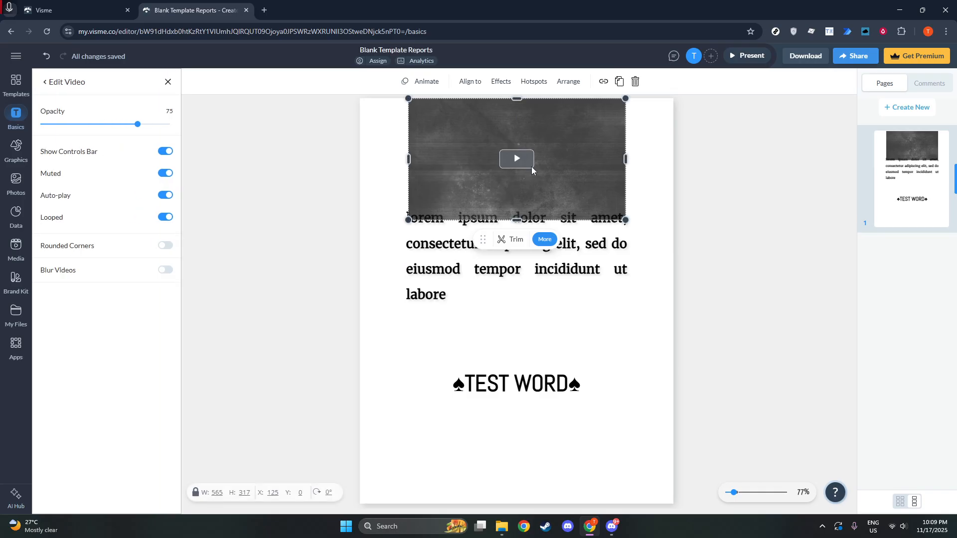
pyautogui.press('Delete')
pyautogui.moveTo(521, 385); pyautogui.dragTo(518, 158)
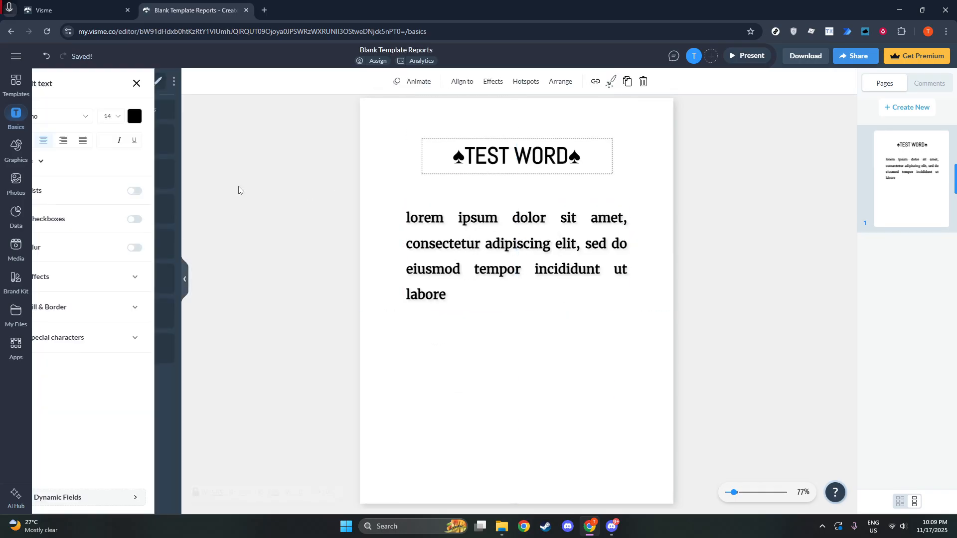
# Step: Add a blue circle diagram shape centred below the paragraph at about X 346, Y 633, with the Solid box style
pyautogui.click(28, 229)
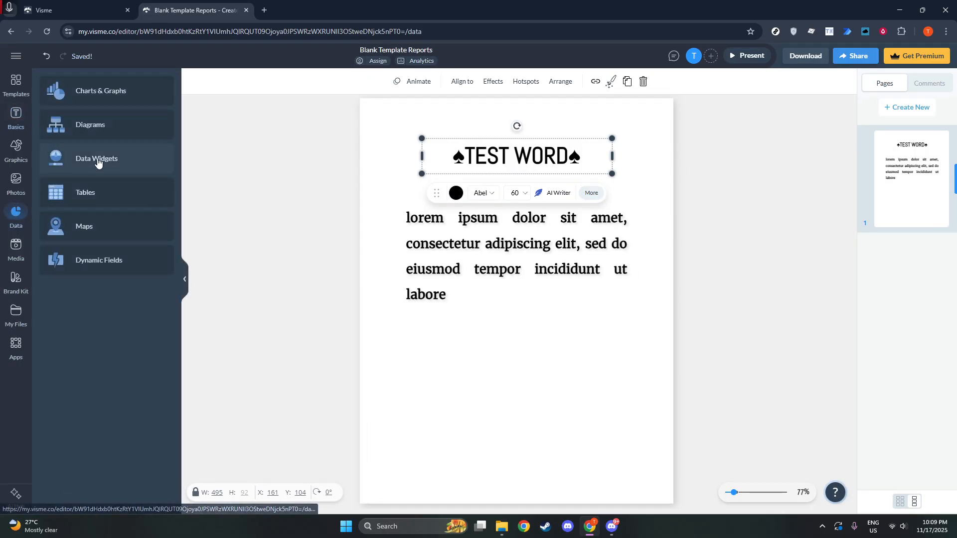
pyautogui.click(102, 130)
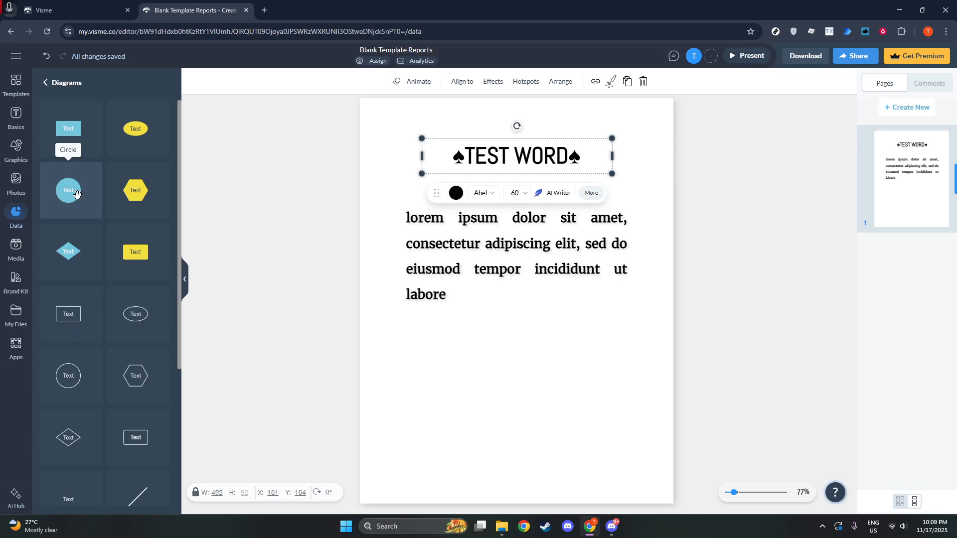
pyautogui.moveTo(69, 192); pyautogui.dragTo(517, 369)
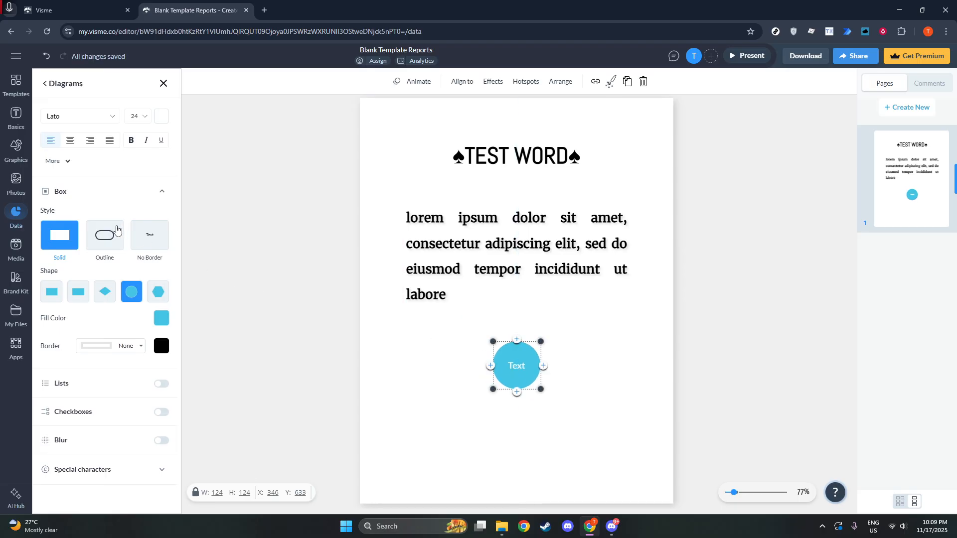
pyautogui.click(109, 232)
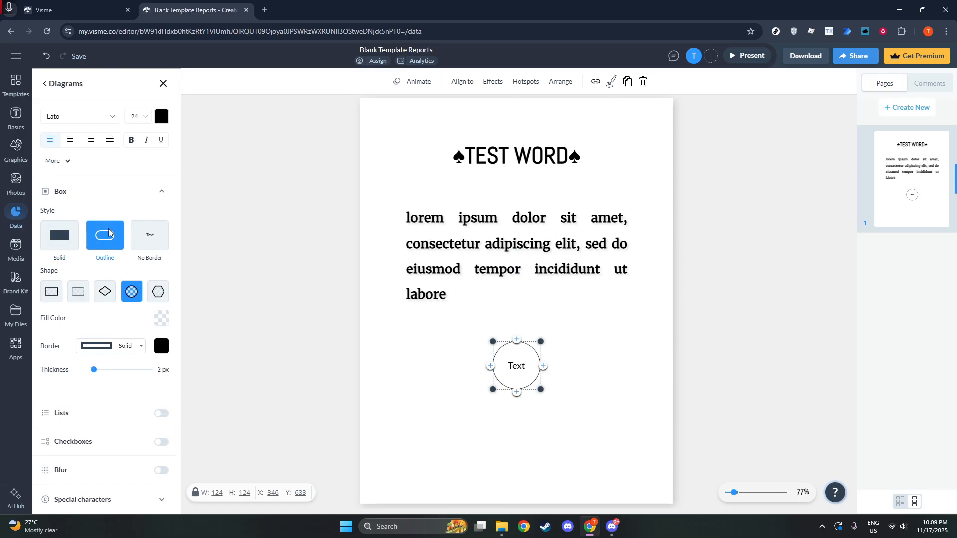
pyautogui.click(56, 238)
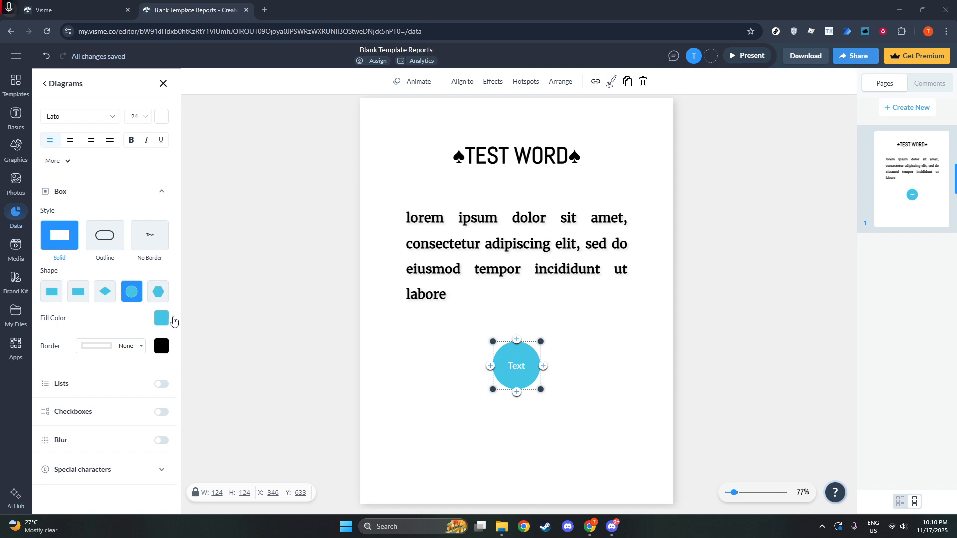
# Step: Replace the placeholder text in the circle with "Food"
pyautogui.doubleClick(516, 364)
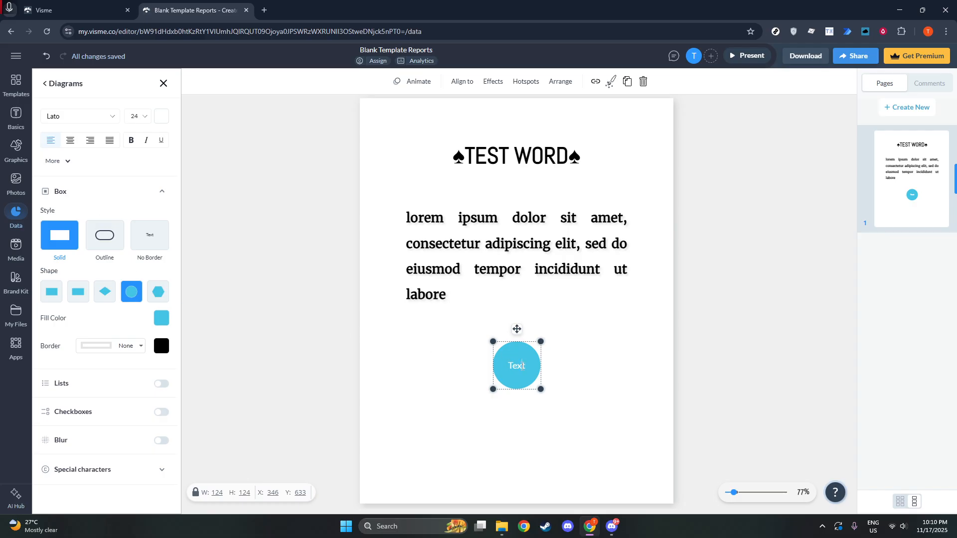
pyautogui.doubleClick(522, 366)
pyautogui.write('Food')
# Step: Look through the ready-made solid diagram layouts among the design blocks
pyautogui.click(44, 84)
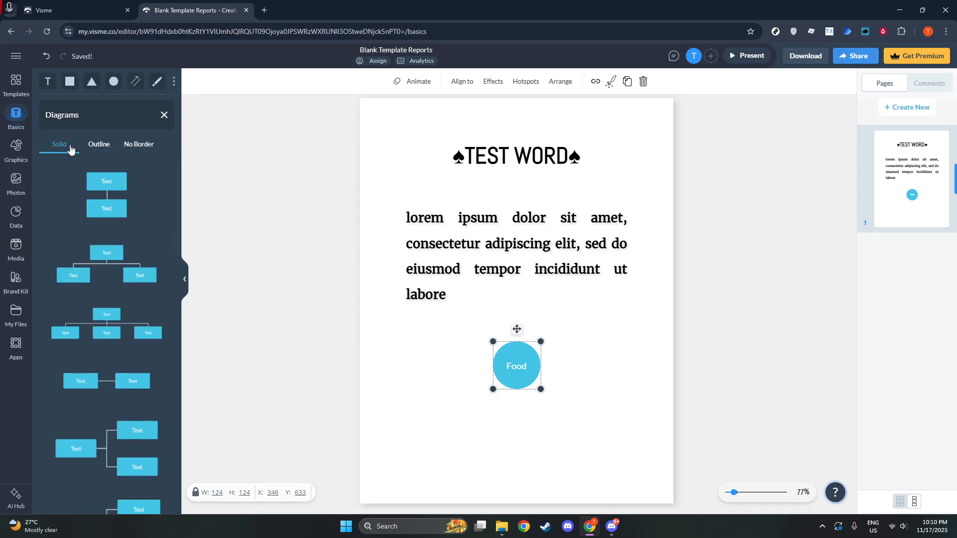
pyautogui.scroll(-6, 154, 293)
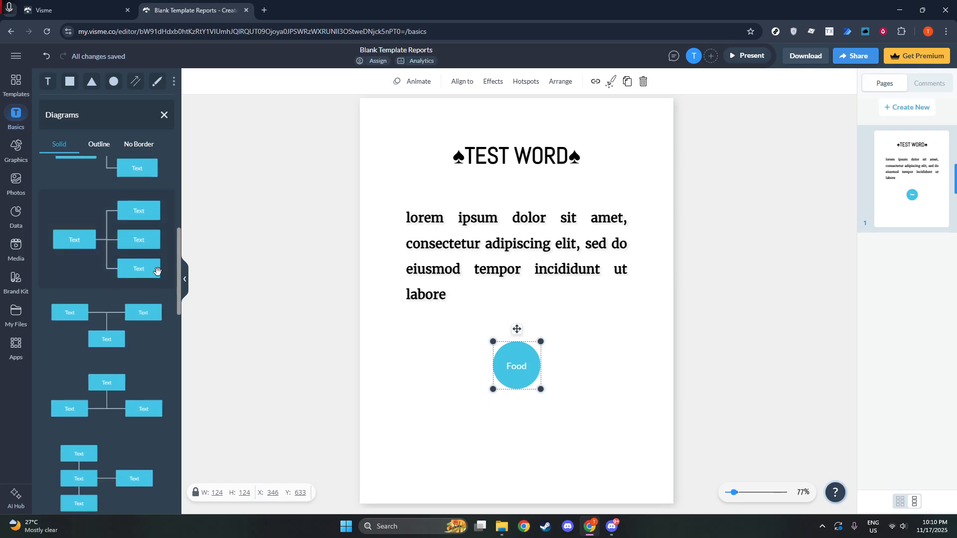
pyautogui.scroll(-5, 142, 310)
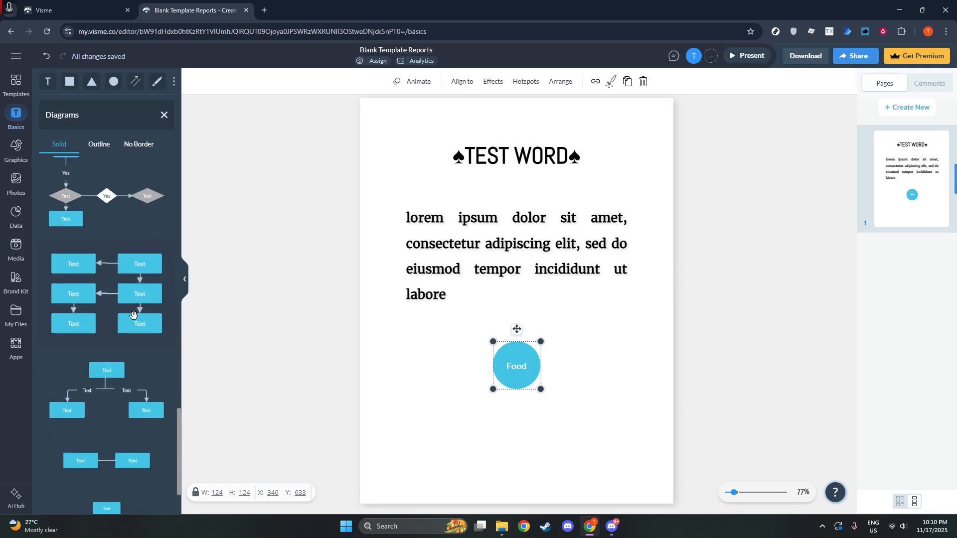
pyautogui.scroll(-2, 131, 345)
pyautogui.scroll(10, 133, 354)
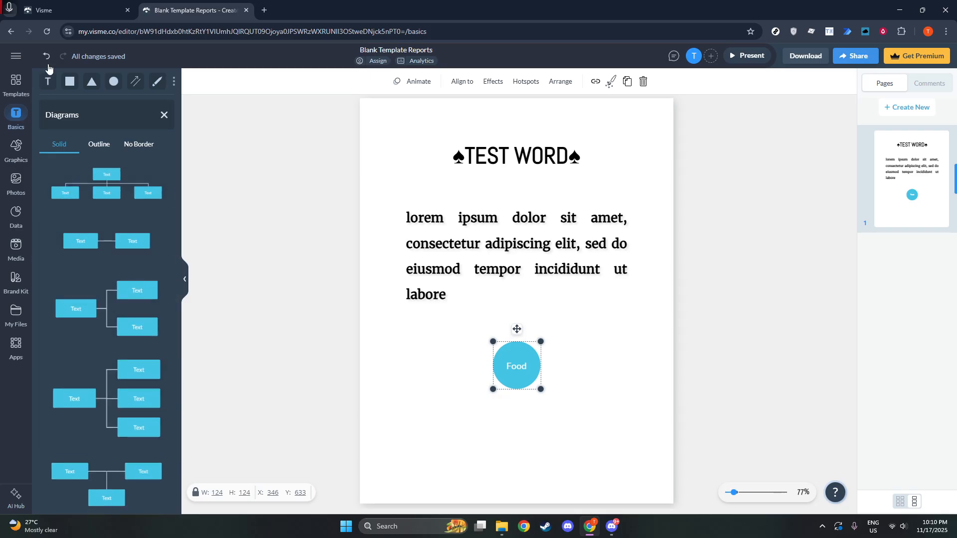
pyautogui.click(16, 113)
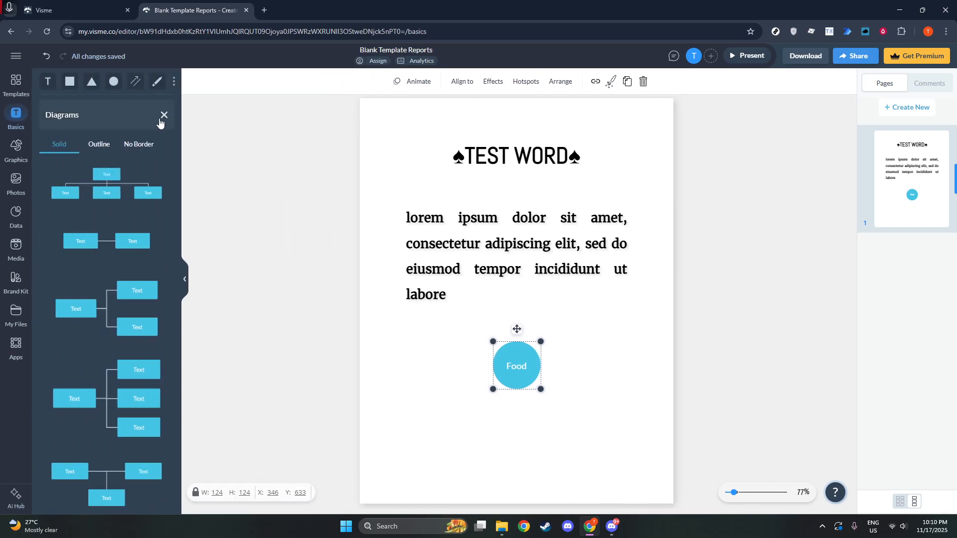
pyautogui.click(161, 117)
pyautogui.scroll(2, 162, 123)
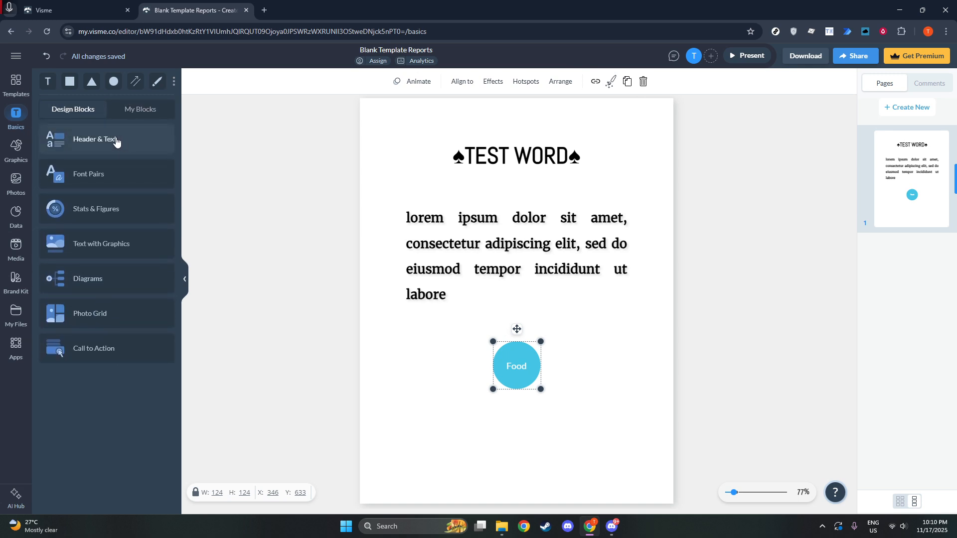
# Step: Add a single-headed arrow line from the diagram elements and bend it so it runs from beside the Food circle's upper right towards the right
pyautogui.click(19, 145)
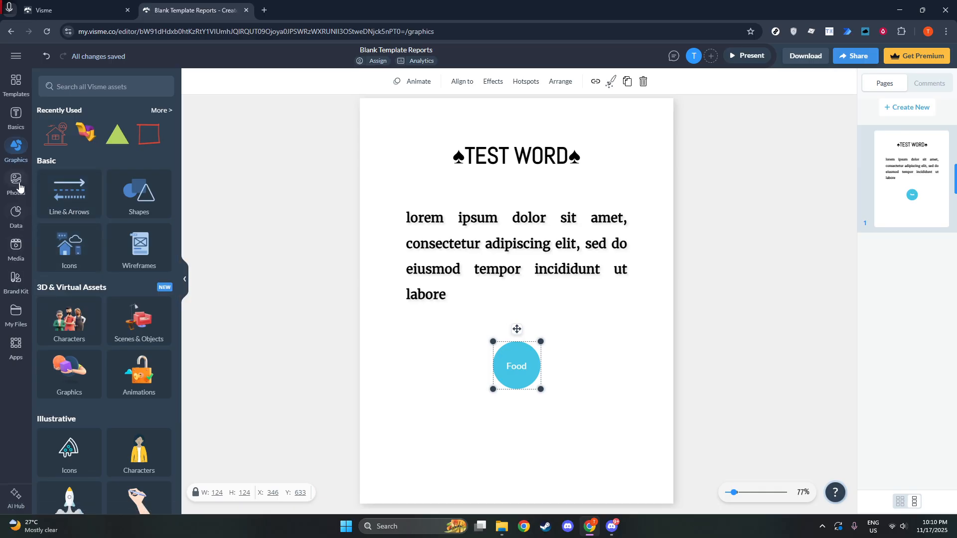
pyautogui.click(14, 212)
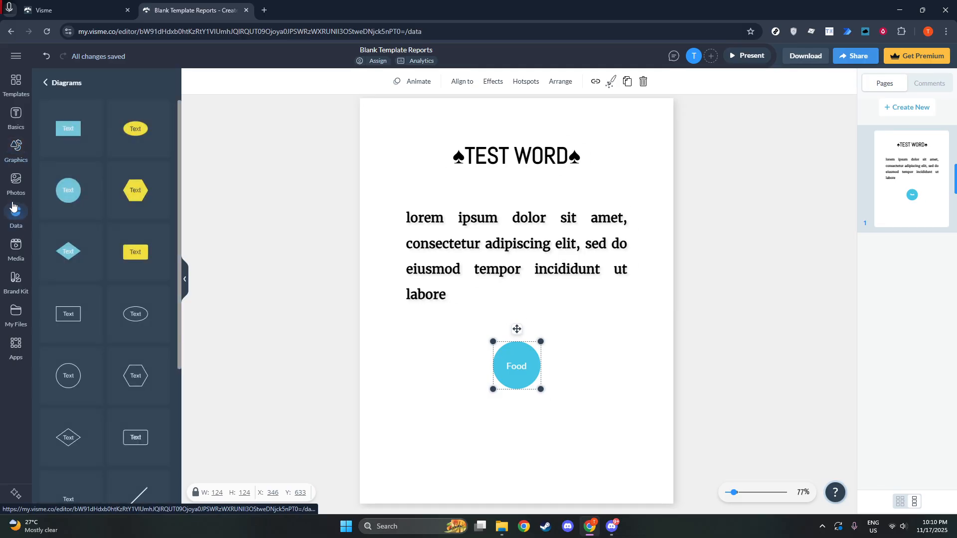
pyautogui.scroll(-5, 143, 228)
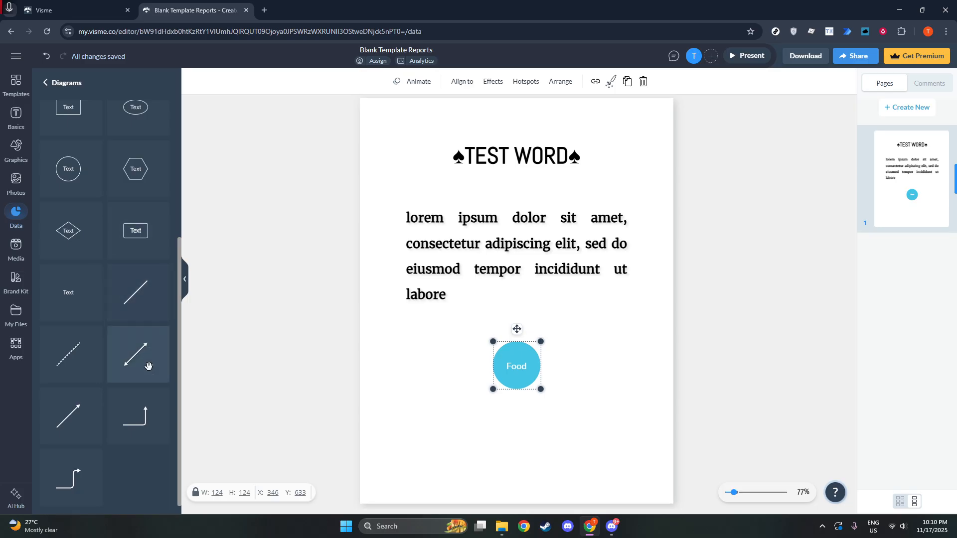
pyautogui.click(76, 411)
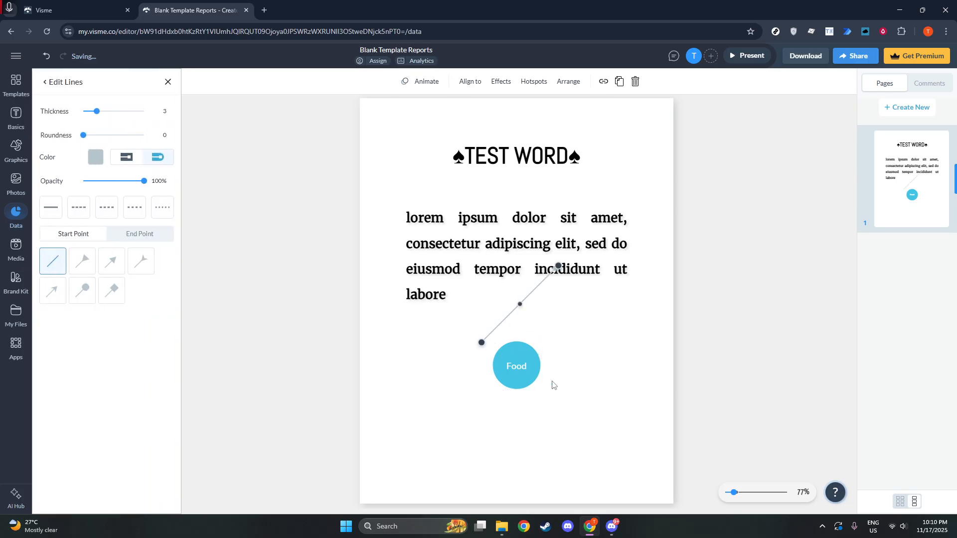
pyautogui.moveTo(520, 308)
pyautogui.mouseDown()
pyautogui.moveTo(560, 349)
pyautogui.moveTo(515, 313)
pyautogui.mouseUp()
pyautogui.moveTo(480, 342); pyautogui.dragTo(533, 348)
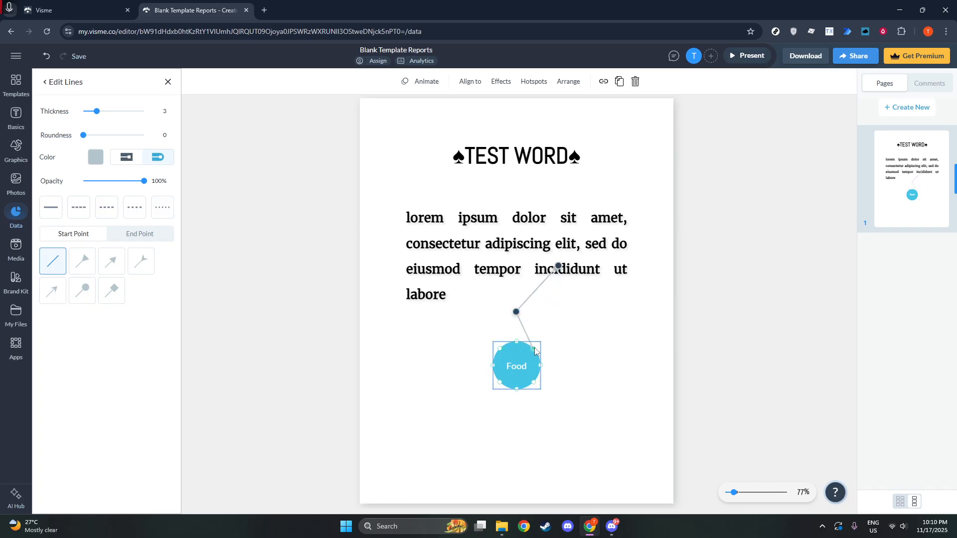
pyautogui.moveTo(516, 313); pyautogui.dragTo(552, 356)
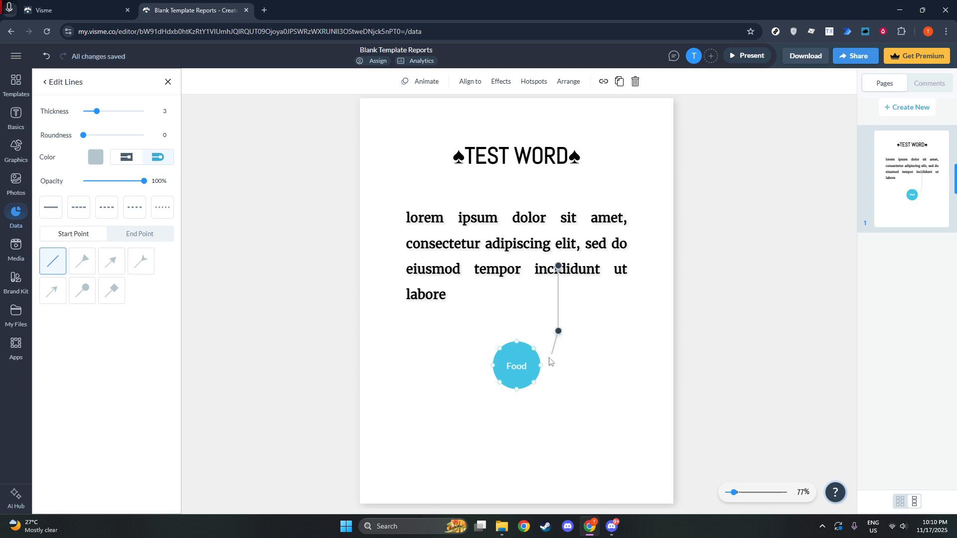
pyautogui.moveTo(558, 269); pyautogui.dragTo(585, 334)
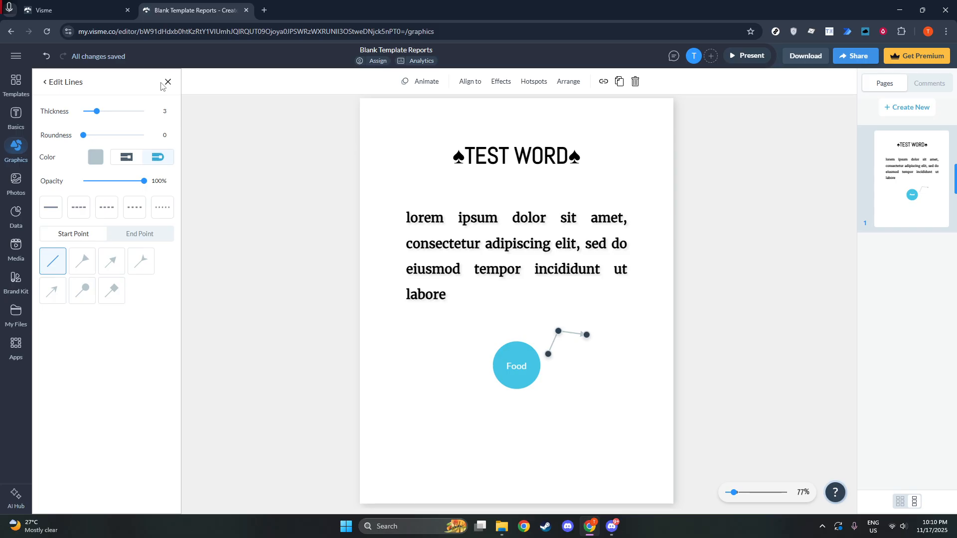
# Step: Add a second solid blue circle and place it at the arrow's tip, at about X 594, Y 571
pyautogui.click(19, 150)
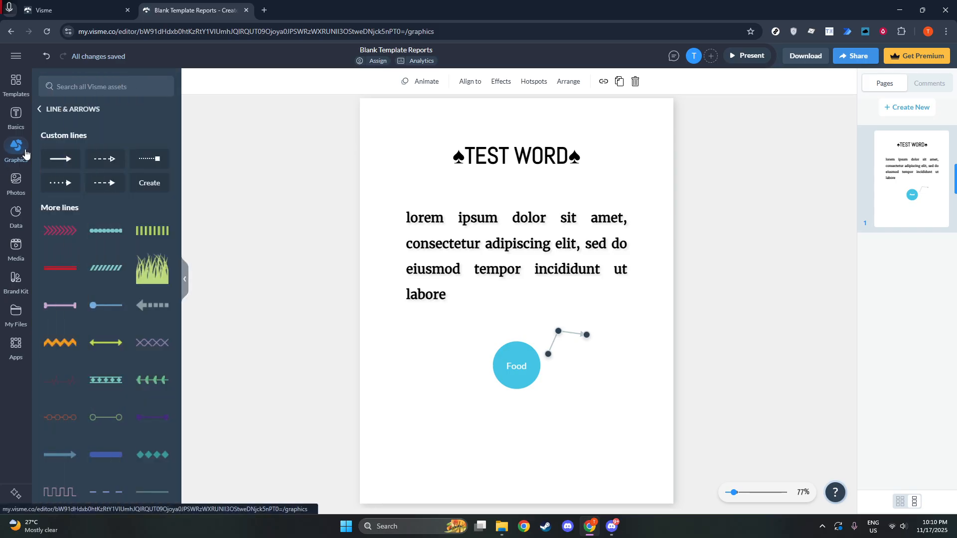
pyautogui.click(40, 110)
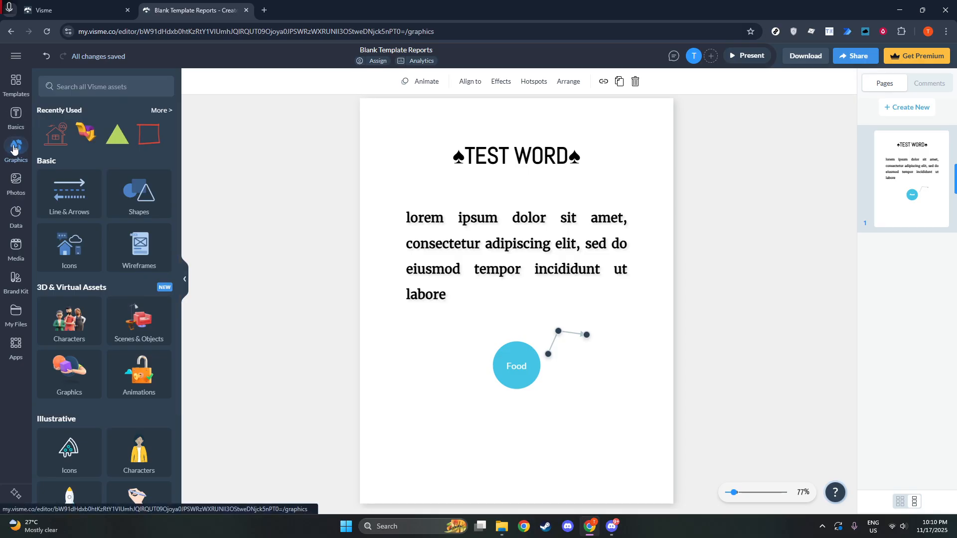
pyautogui.moveTo(15, 147); pyautogui.dragTo(15, 180)
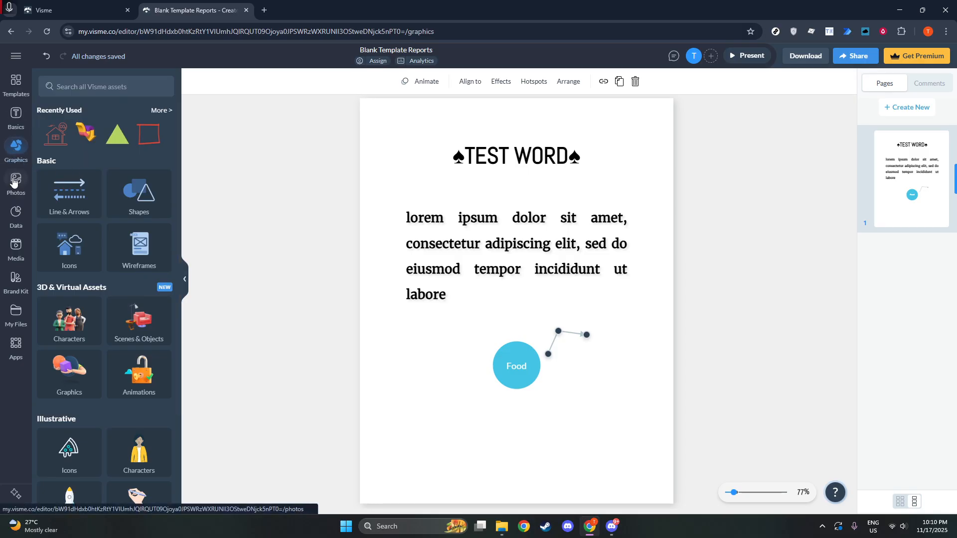
pyautogui.click(16, 214)
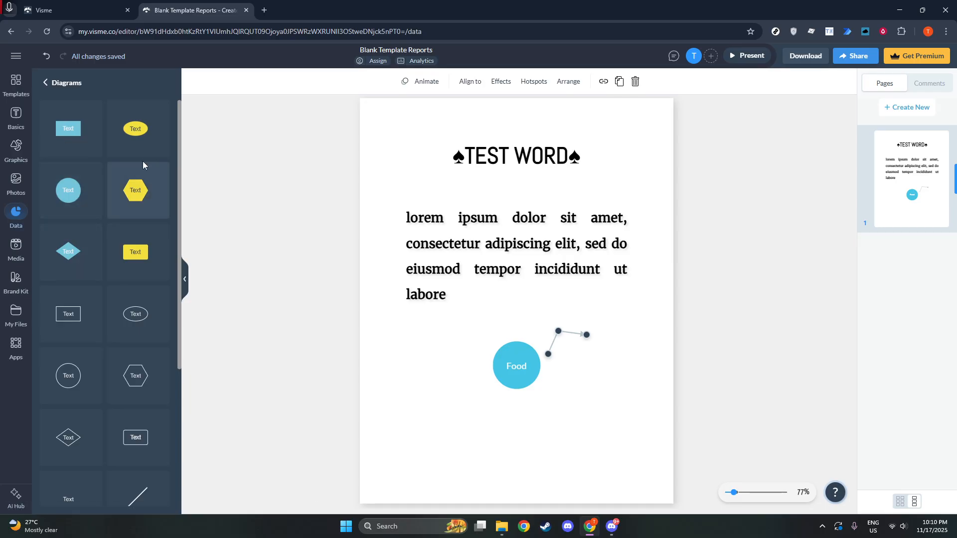
pyautogui.click(81, 198)
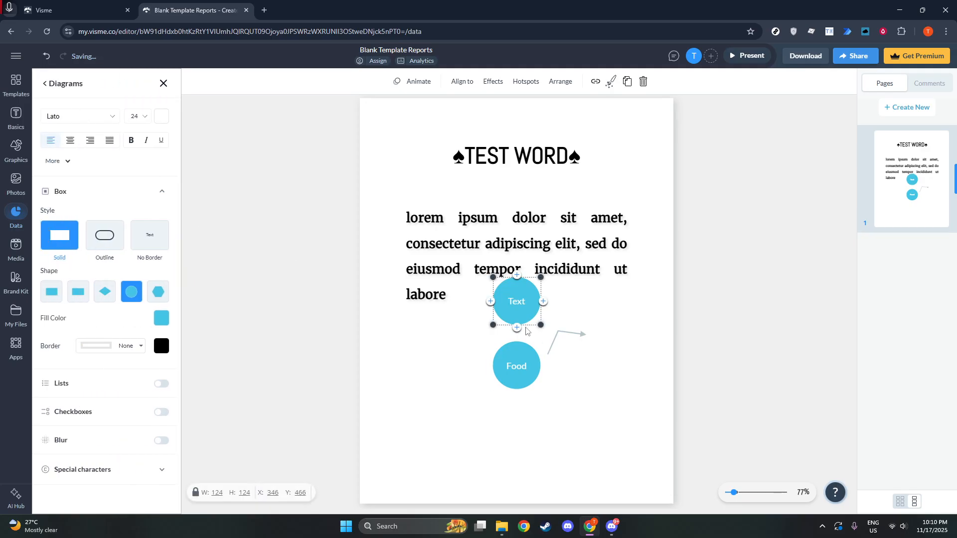
pyautogui.moveTo(519, 301); pyautogui.dragTo(614, 338)
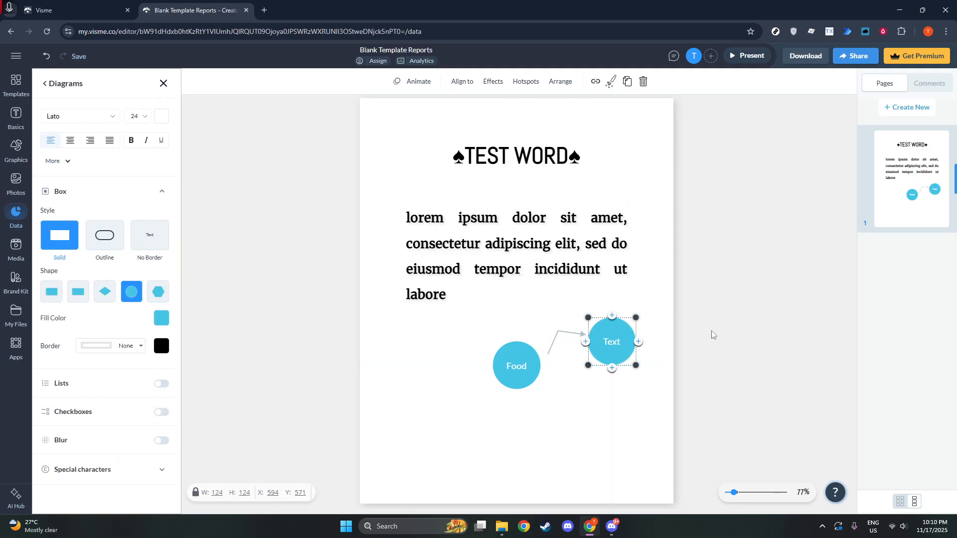
pyautogui.click(712, 334)
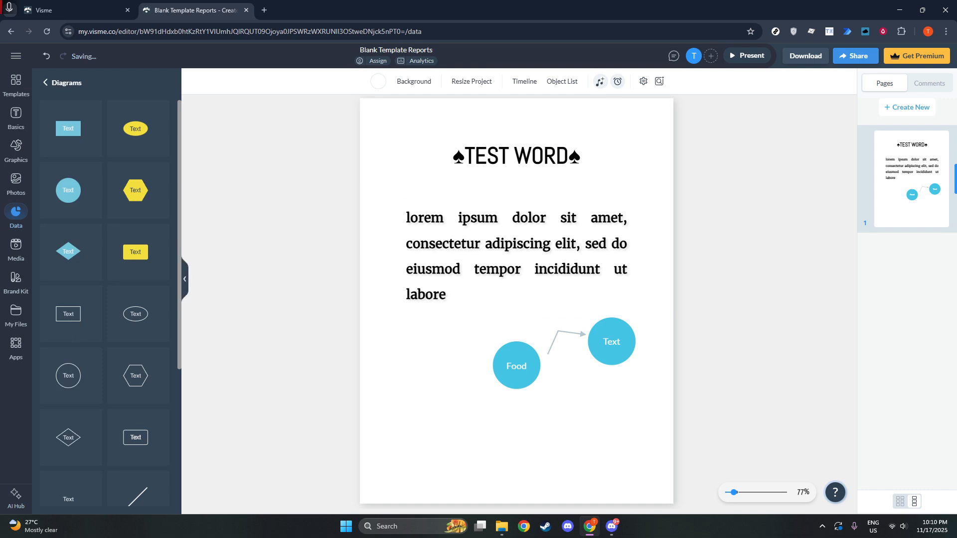
# Step: Add two more solid blue circles around Food, one at its lower left (about X 182, Y 758) and one at its upper left (about X 131, Y 562)
pyautogui.click(61, 196)
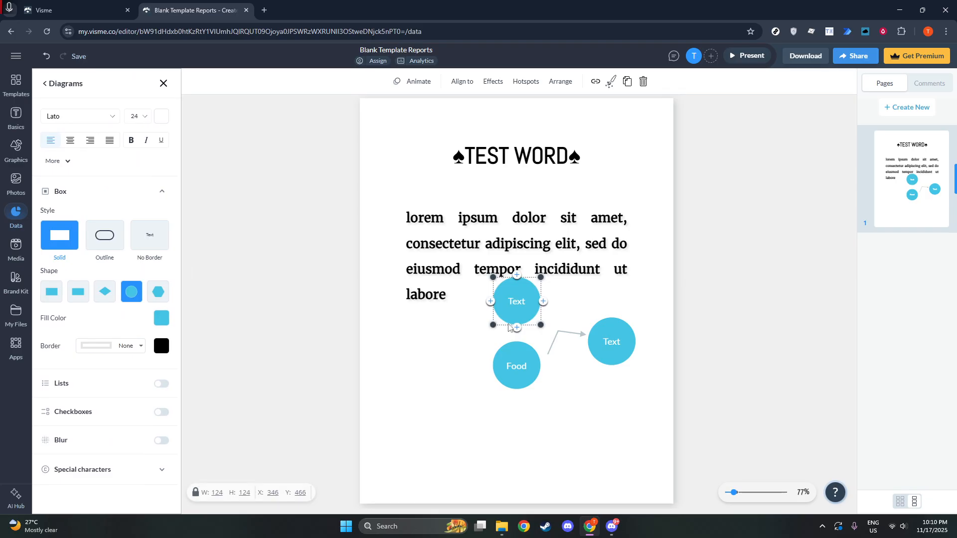
pyautogui.moveTo(521, 306); pyautogui.dragTo(459, 418)
pyautogui.click(787, 383)
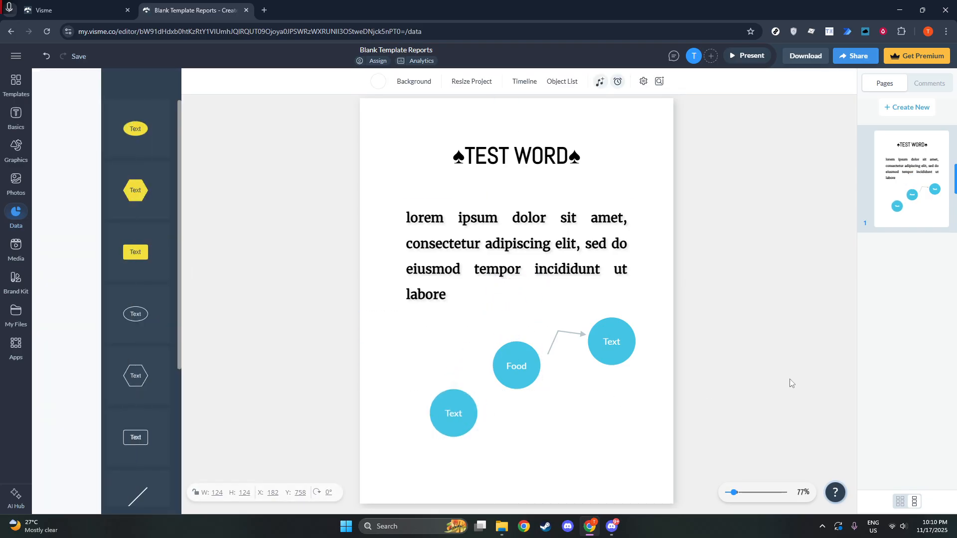
pyautogui.moveTo(67, 189); pyautogui.dragTo(434, 339)
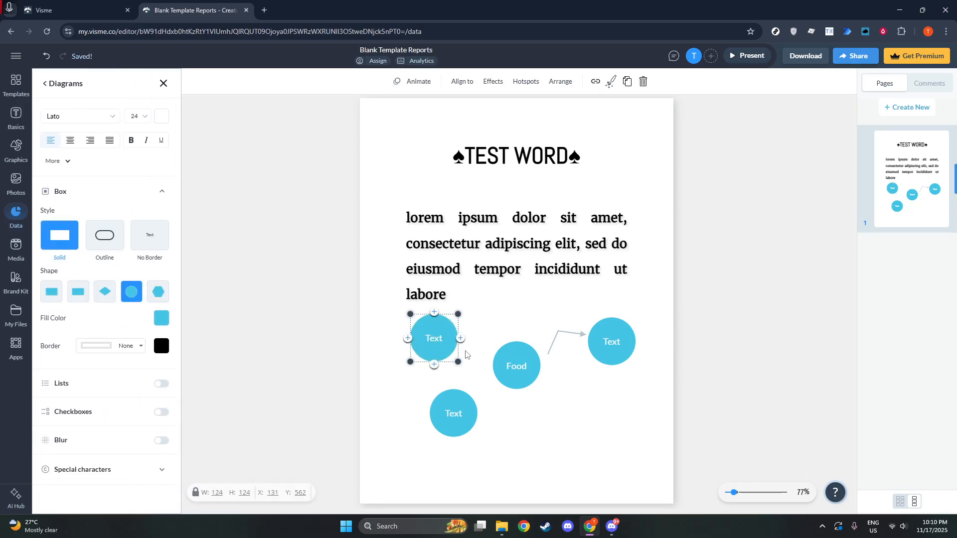
pyautogui.click(648, 428)
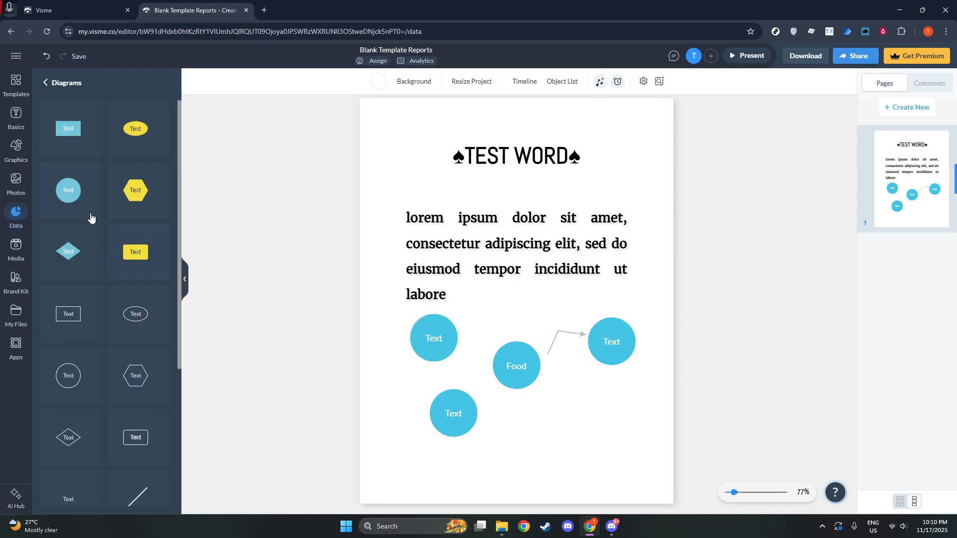